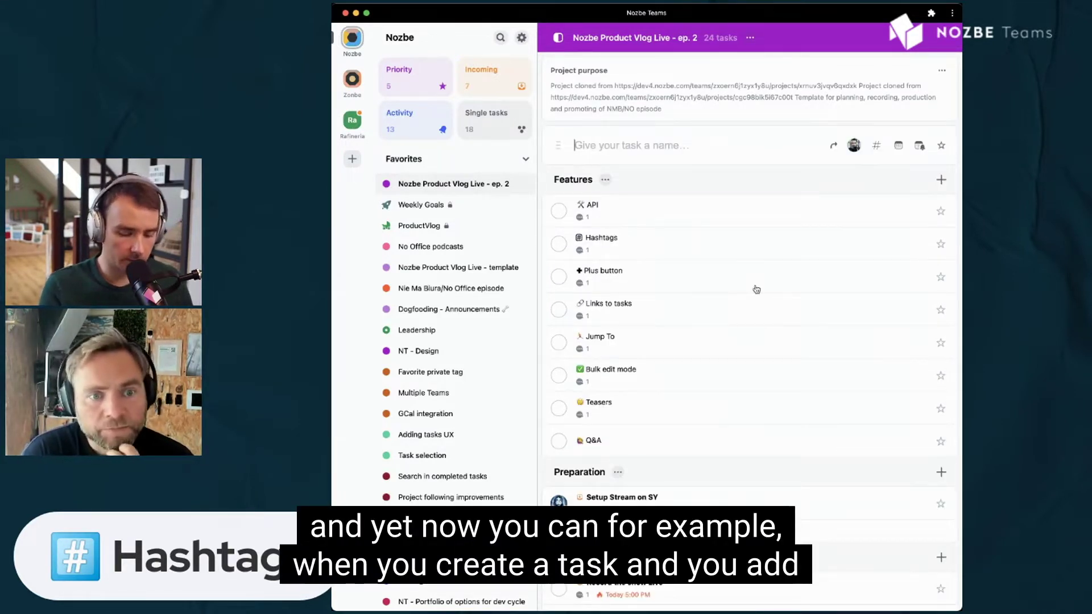
pyautogui.write('Task name')
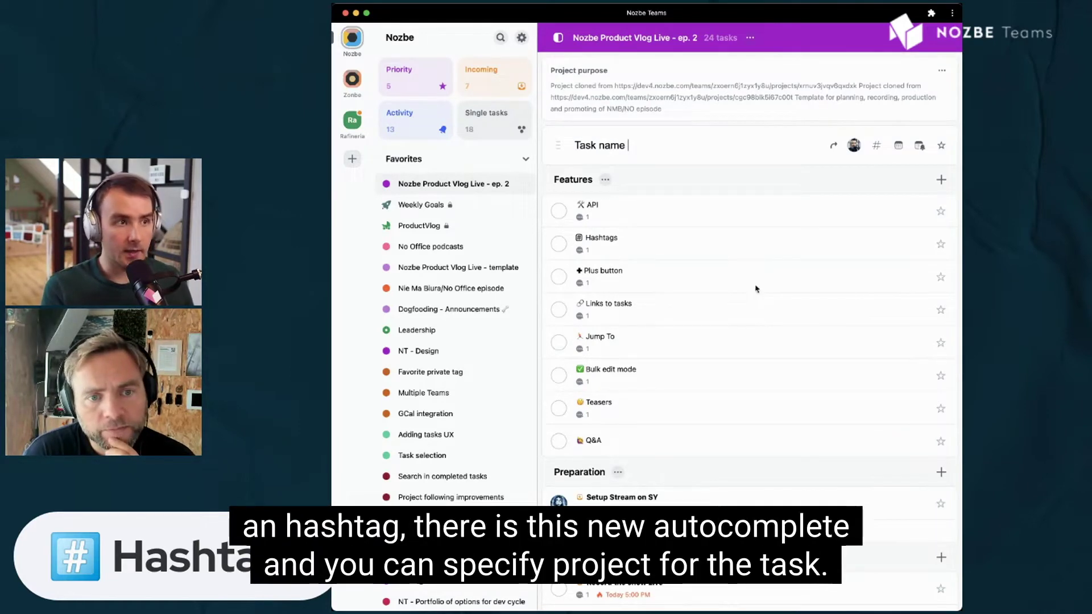
pyautogui.write('#')
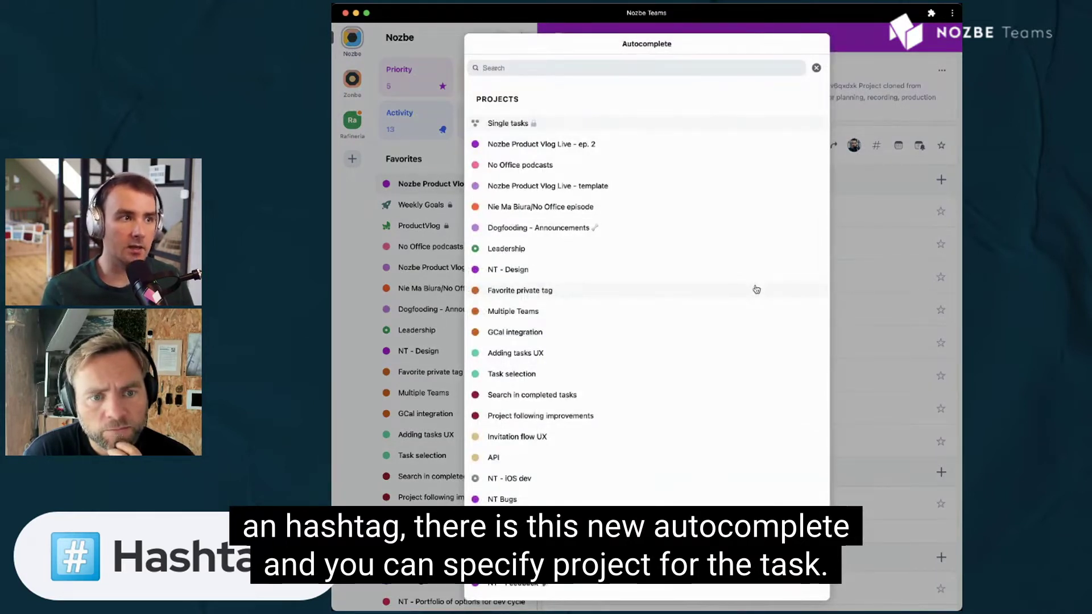
# - Tag the draft task with project No Office podcasts and responsible person Michael
pyautogui.click(520, 165)
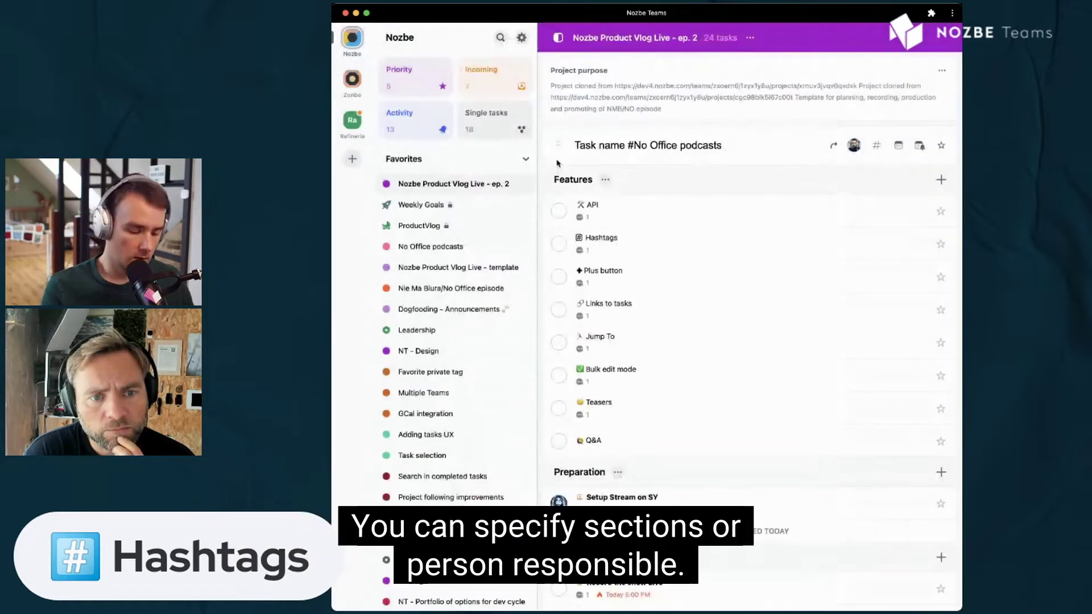
pyautogui.write('#')
pyautogui.write('mi')
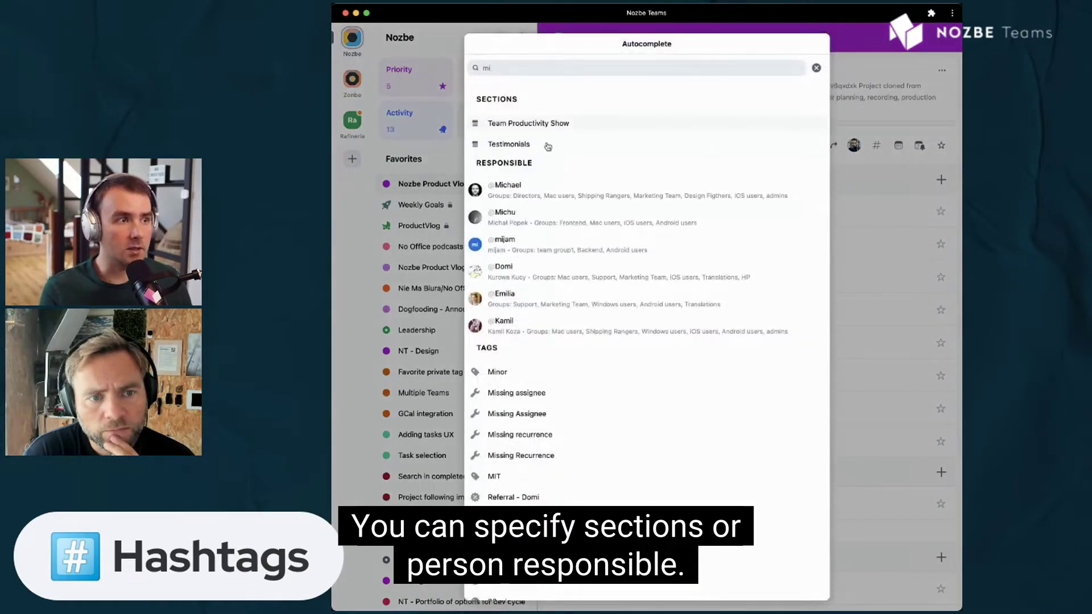
pyautogui.click(561, 195)
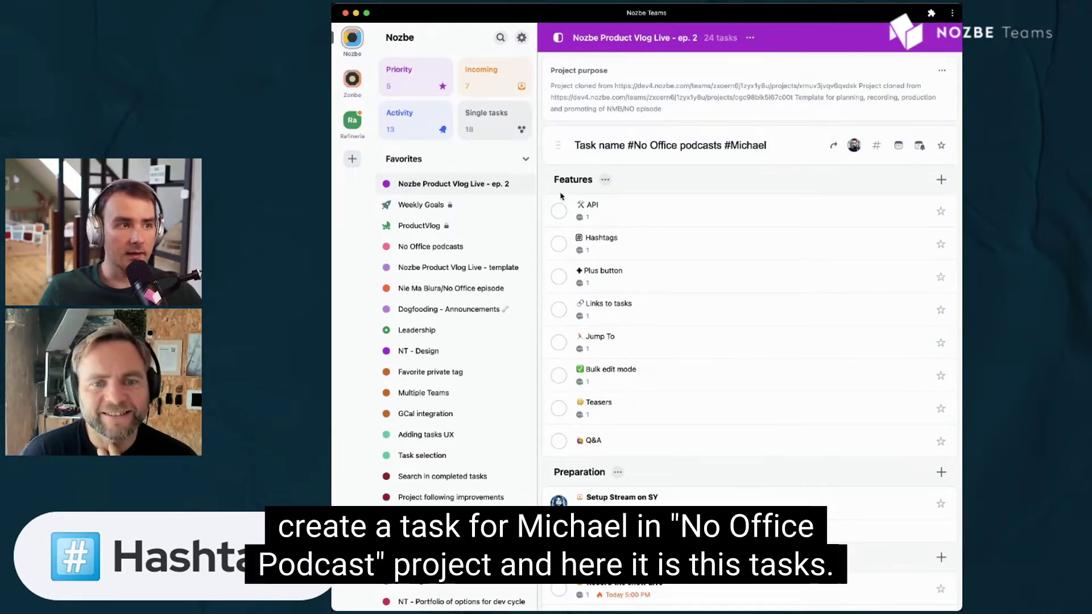
# - Save the drafted "Task name" task and close the new-task entry box
pyautogui.press('Return')
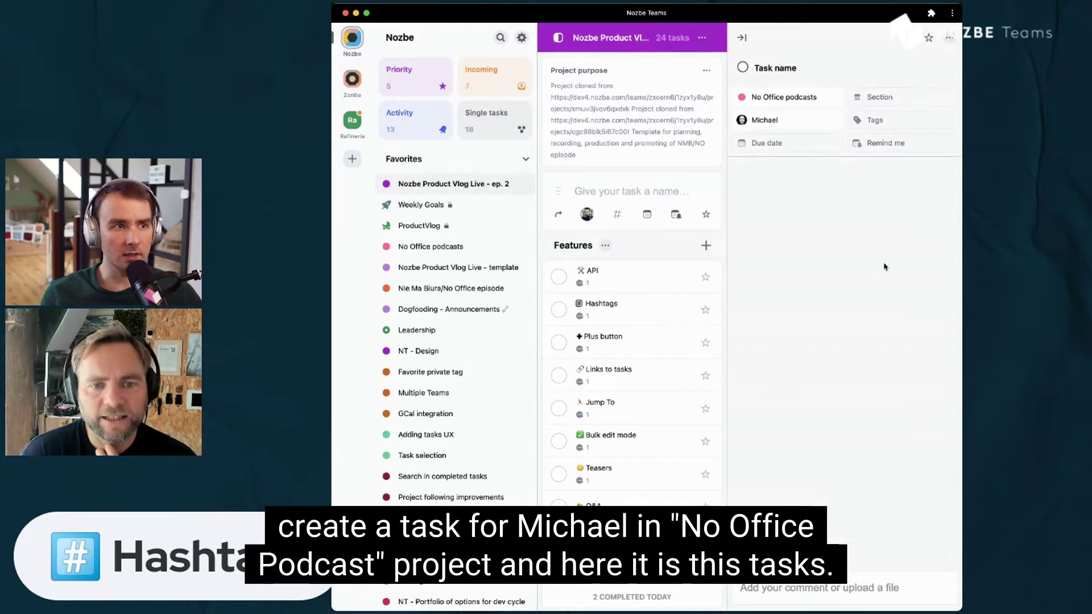
pyautogui.click(885, 267)
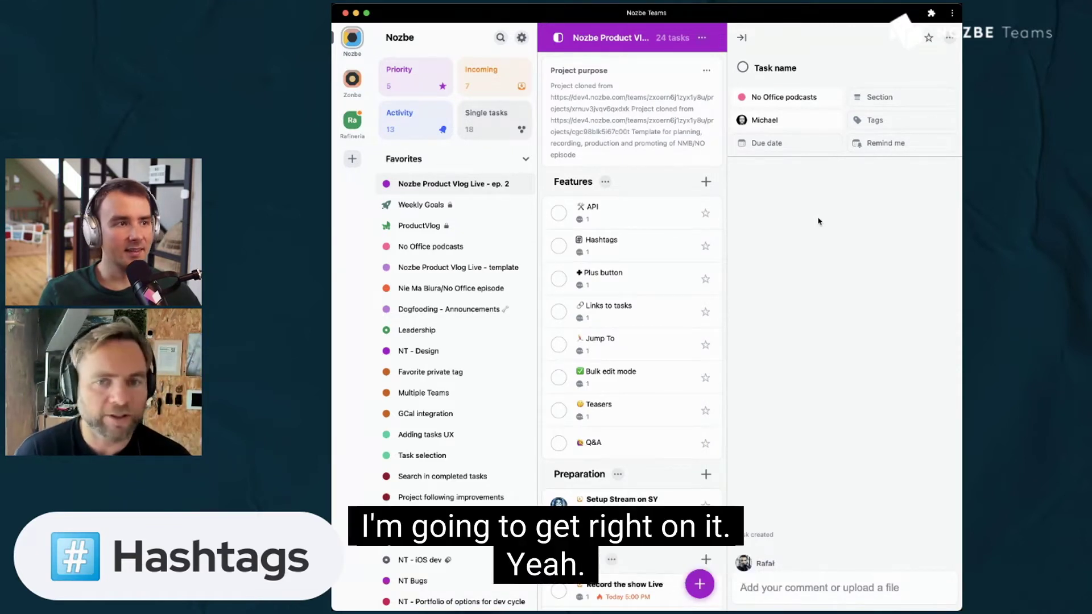
# - Show the Hashtags feature task's details and collapse the sidebar
pyautogui.click(648, 249)
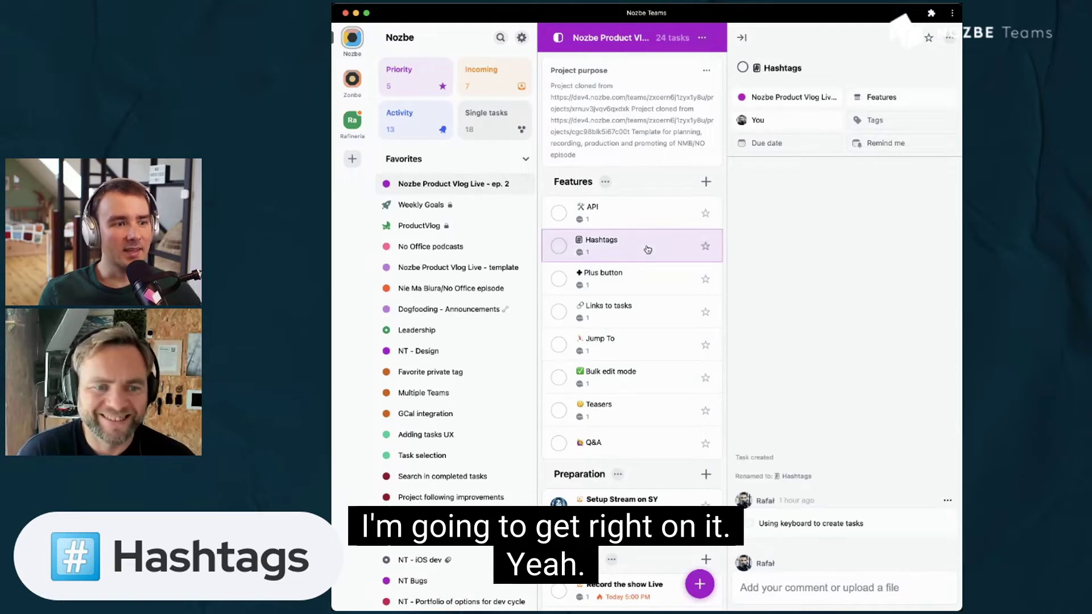
pyautogui.click(559, 39)
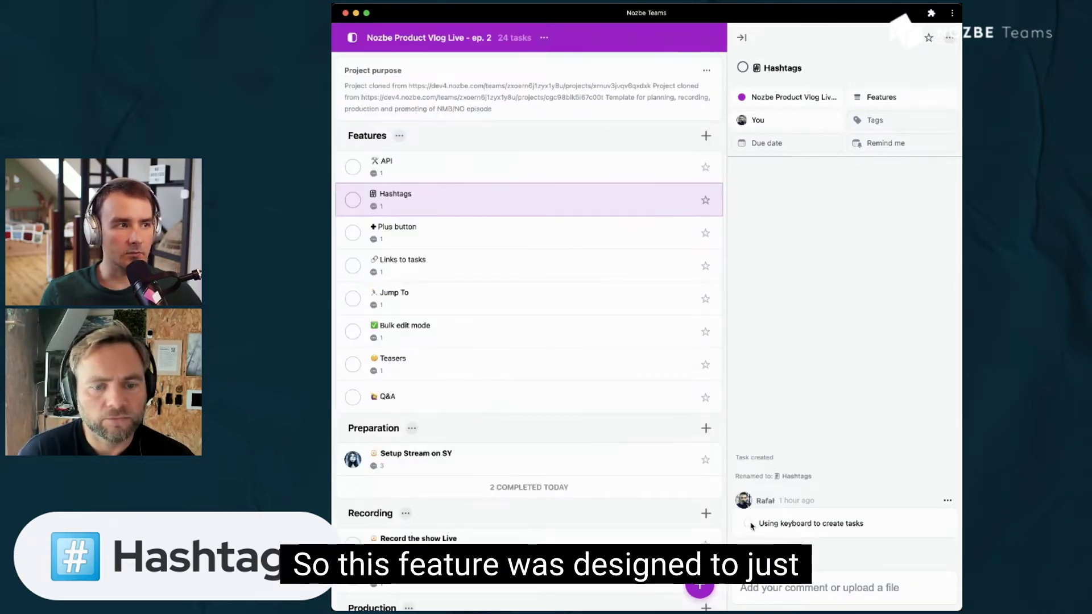